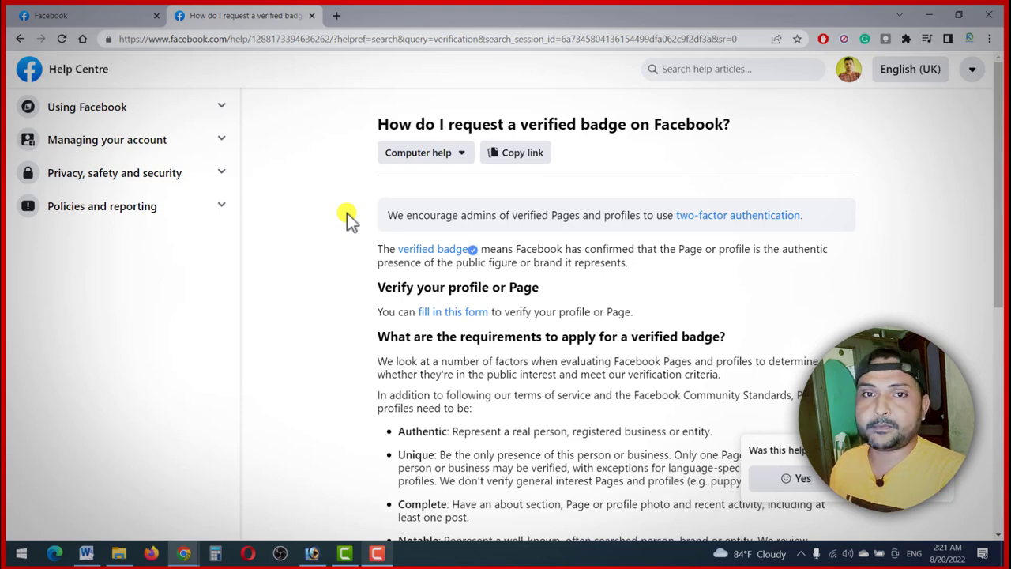
Read through the verified badge article and open the form for verifying a profile or Page.
scroll(264, 296, down, 5)
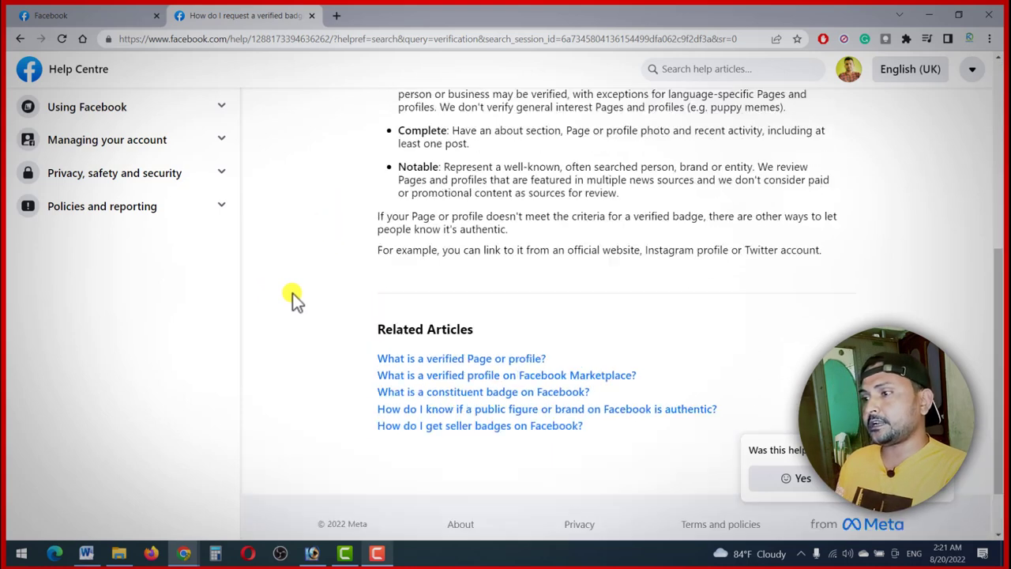
scroll(293, 300, up, 4)
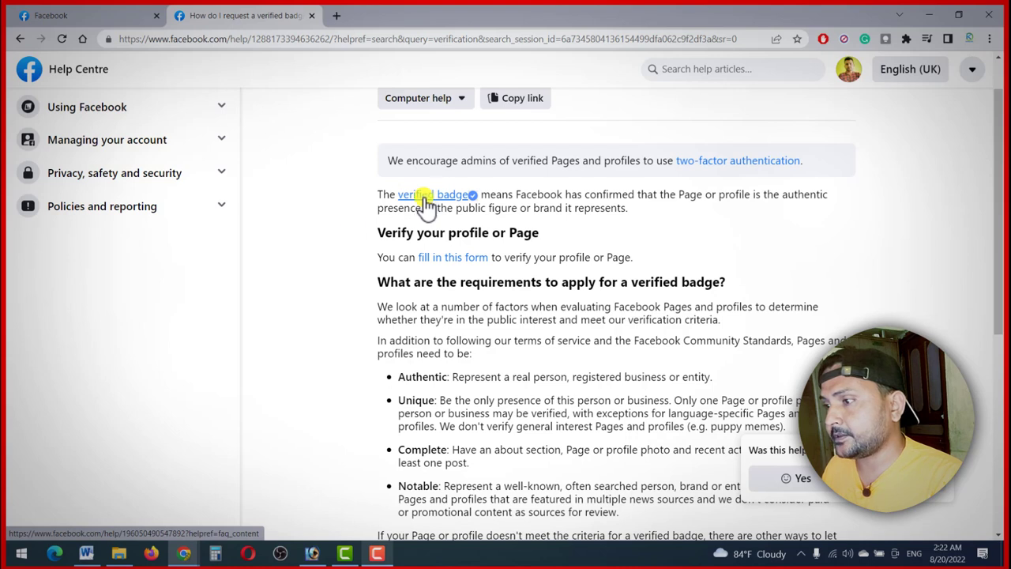
drag(379, 233, 414, 233)
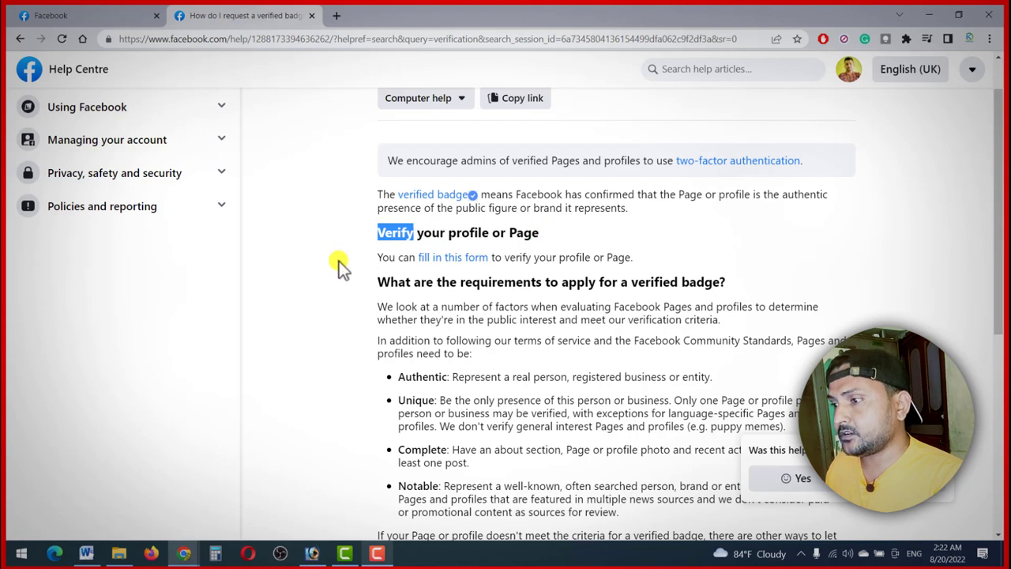
click(339, 261)
click(450, 261)
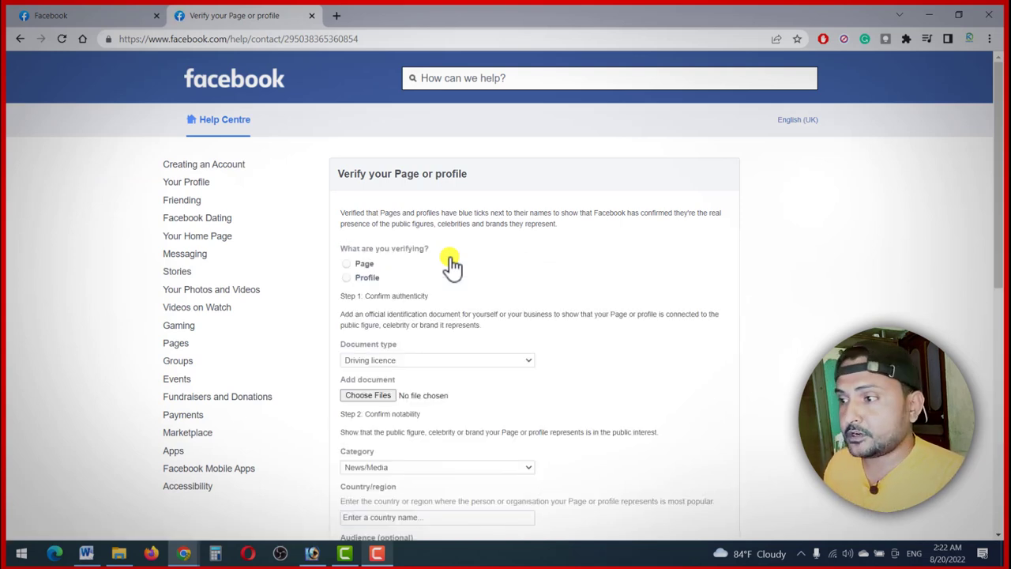
Choose Page as what is being verified and select the Techno Kd page.
drag(429, 249, 339, 249)
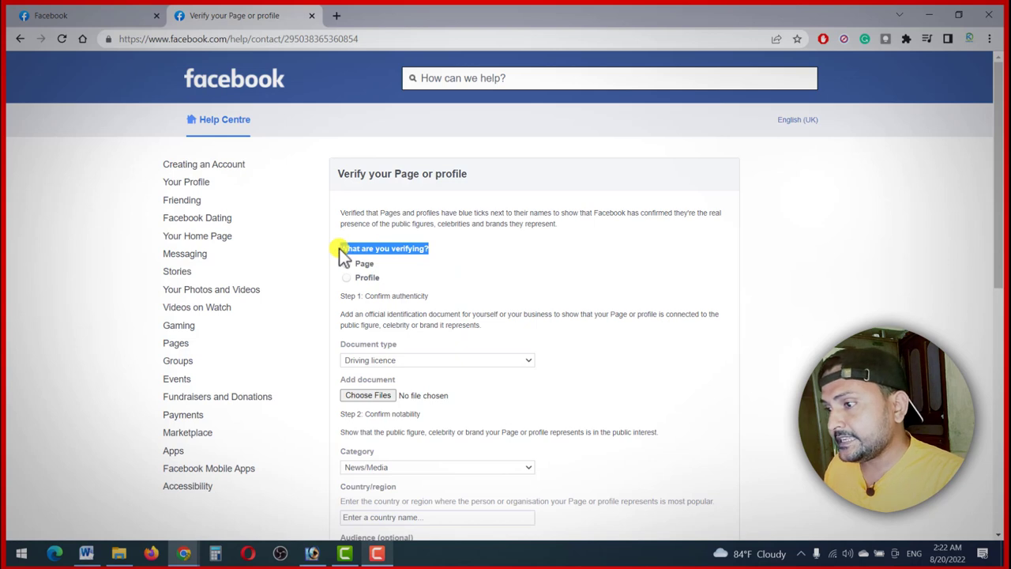
click(419, 261)
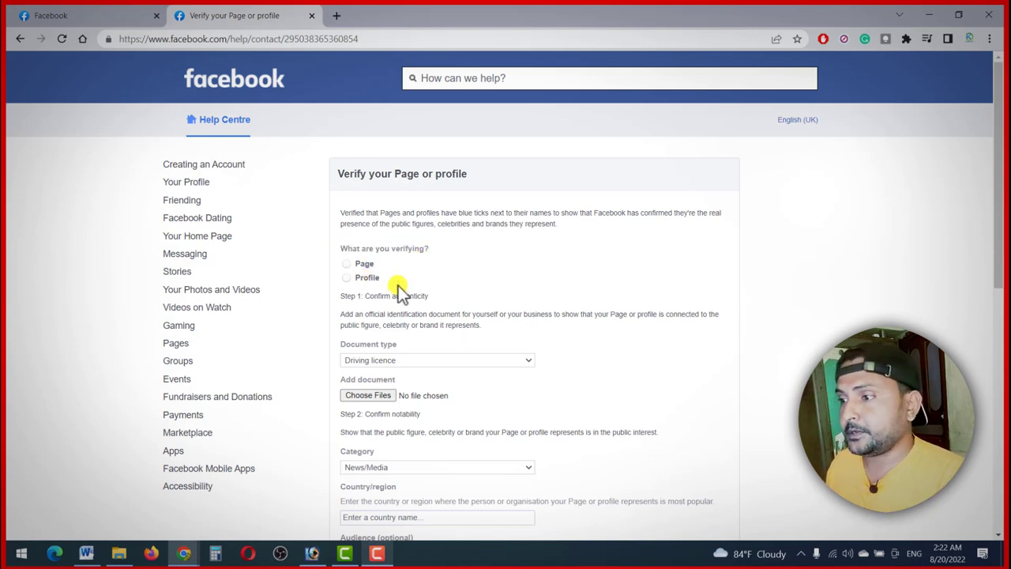
click(348, 264)
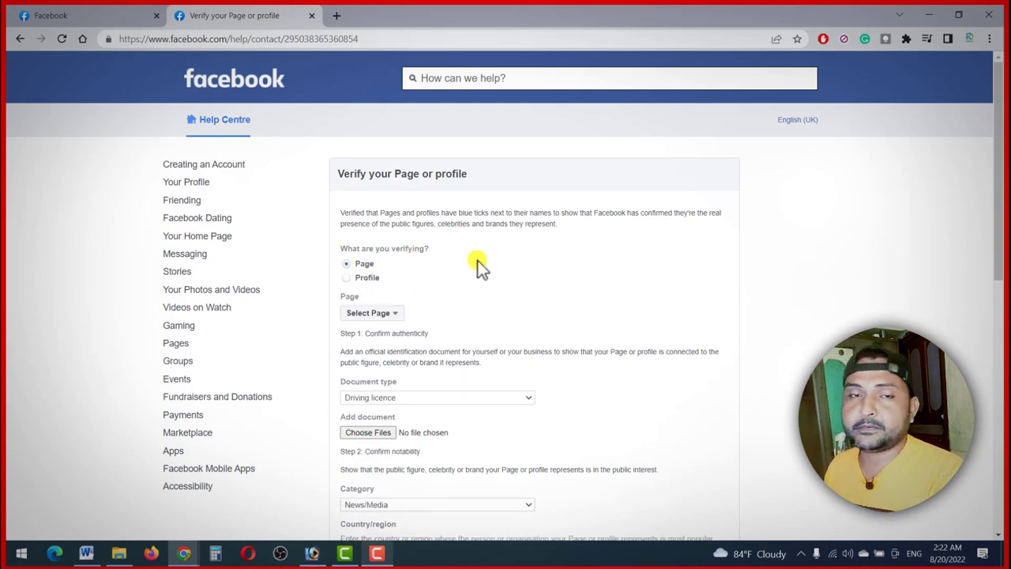
click(360, 316)
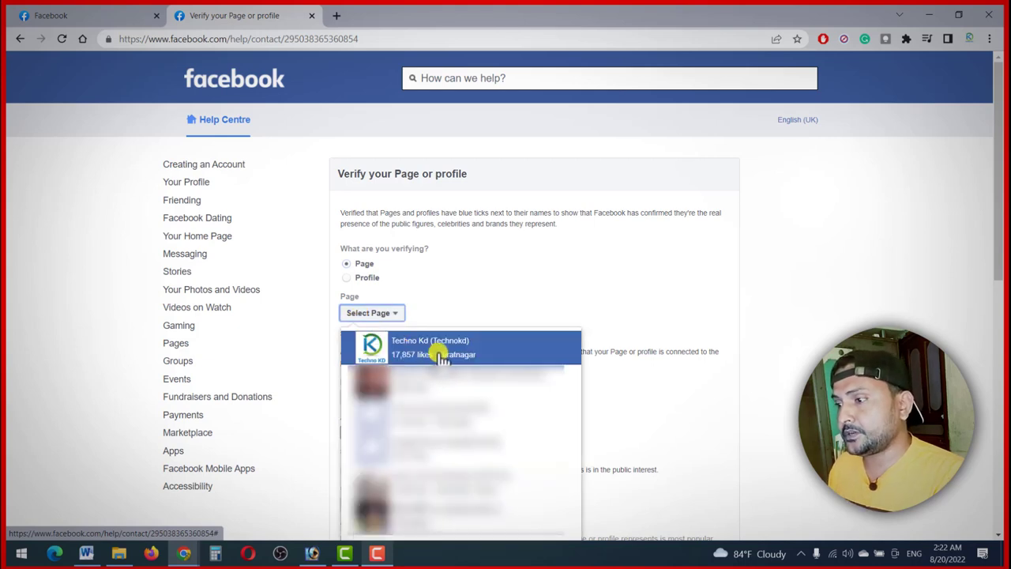
click(377, 346)
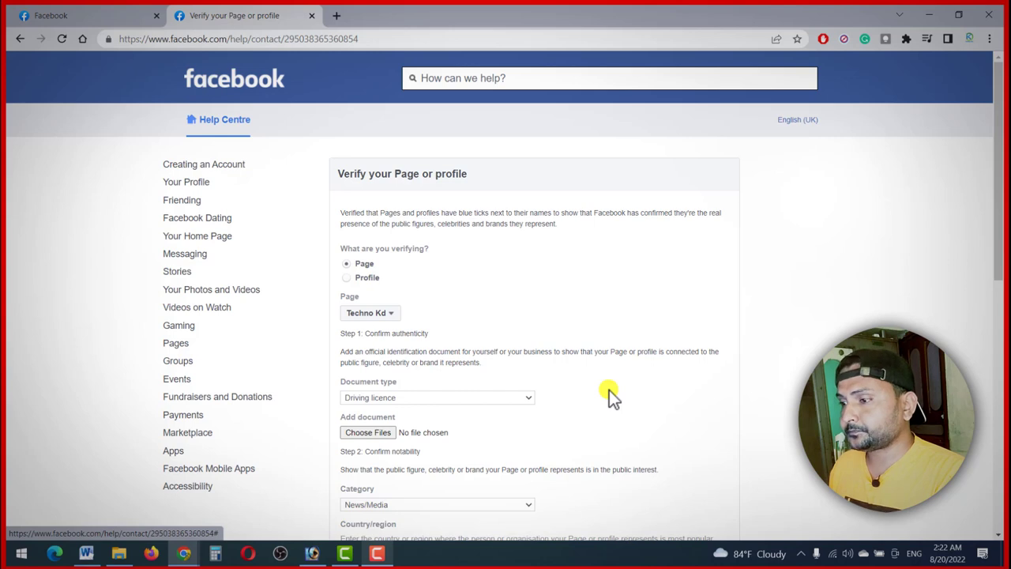
Set the document type to National identification card and attach the file national identity card.jpg.
scroll(609, 389, down, 2)
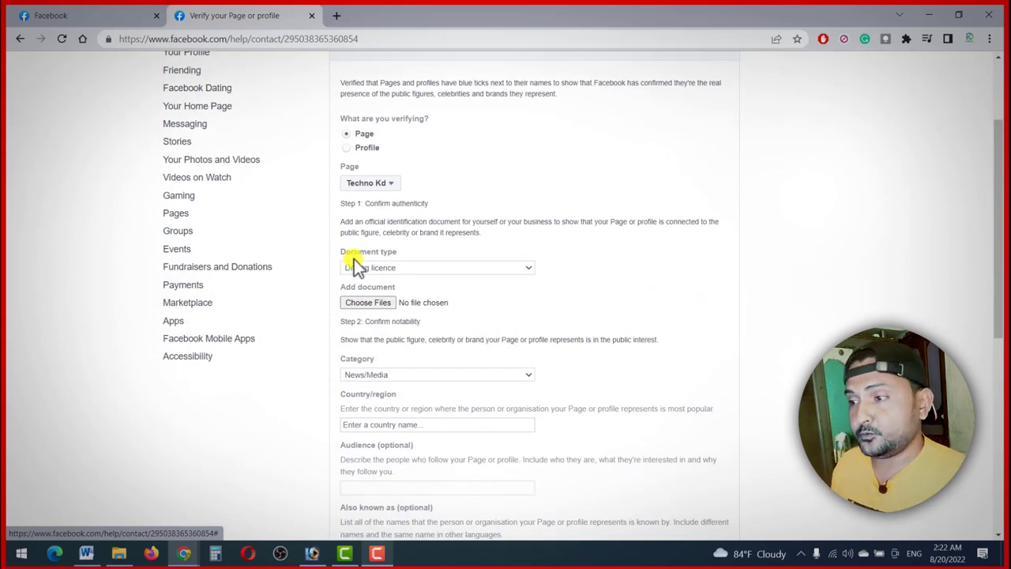
click(354, 268)
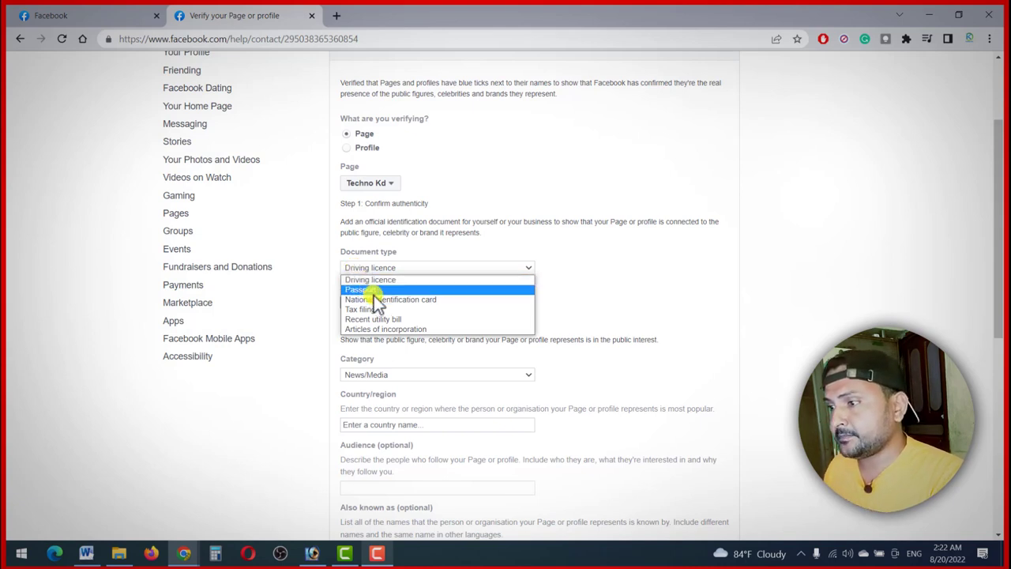
click(376, 300)
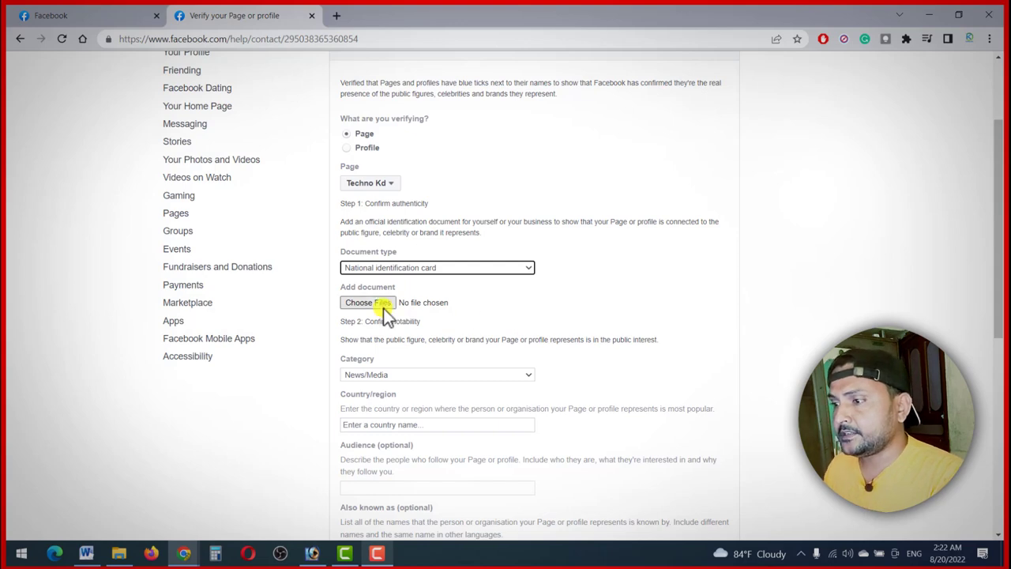
click(362, 307)
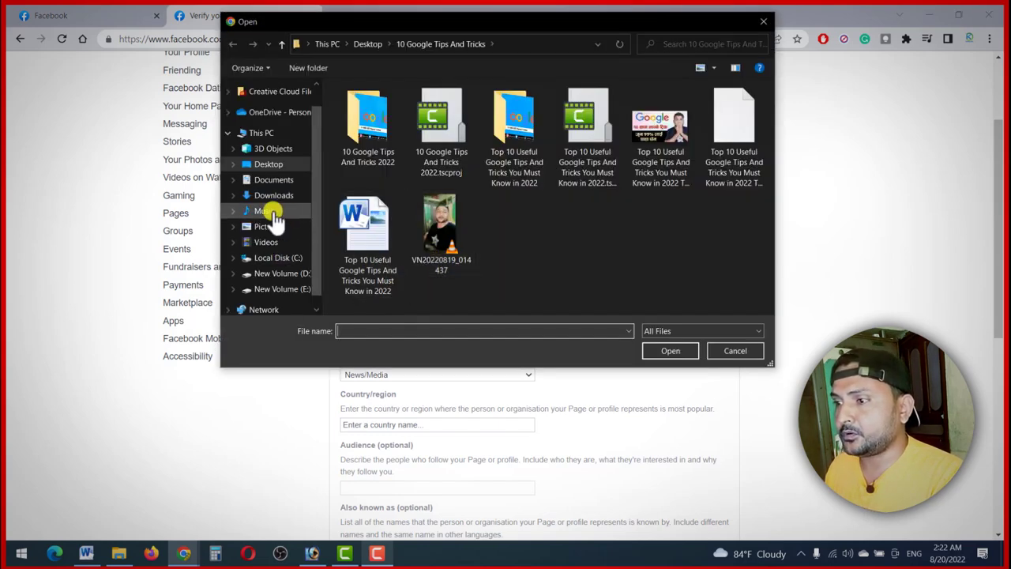
key(Escape)
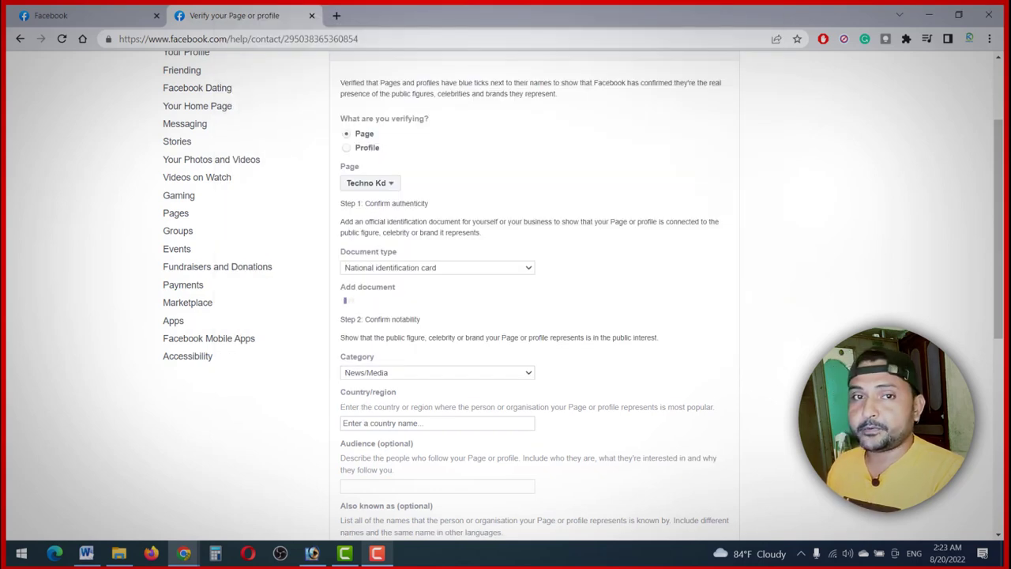
Set the category to Digital creator/blogger/influencer and the country/region to Nepal.
scroll(534, 295, down, 2)
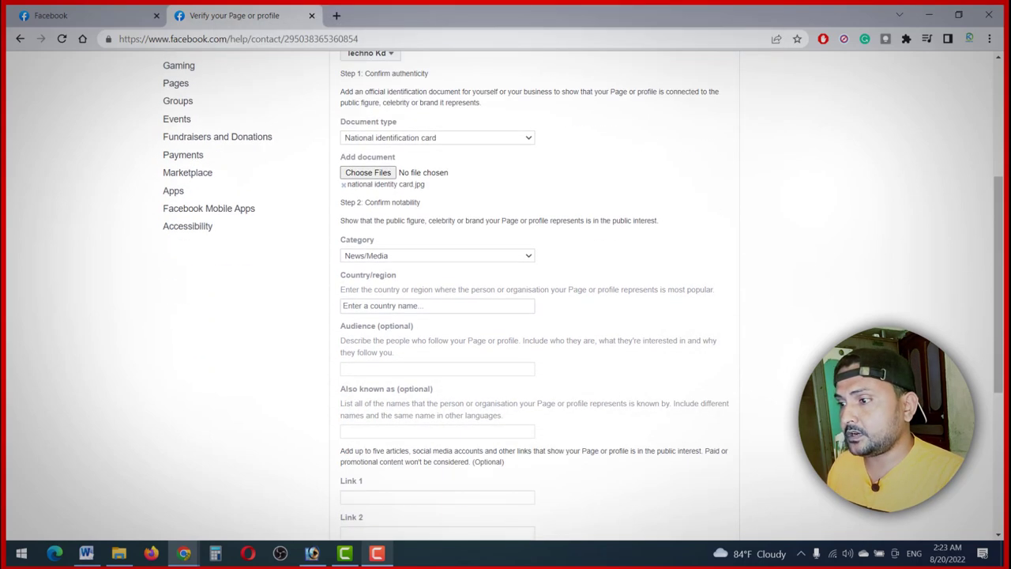
scroll(382, 198, down, 1)
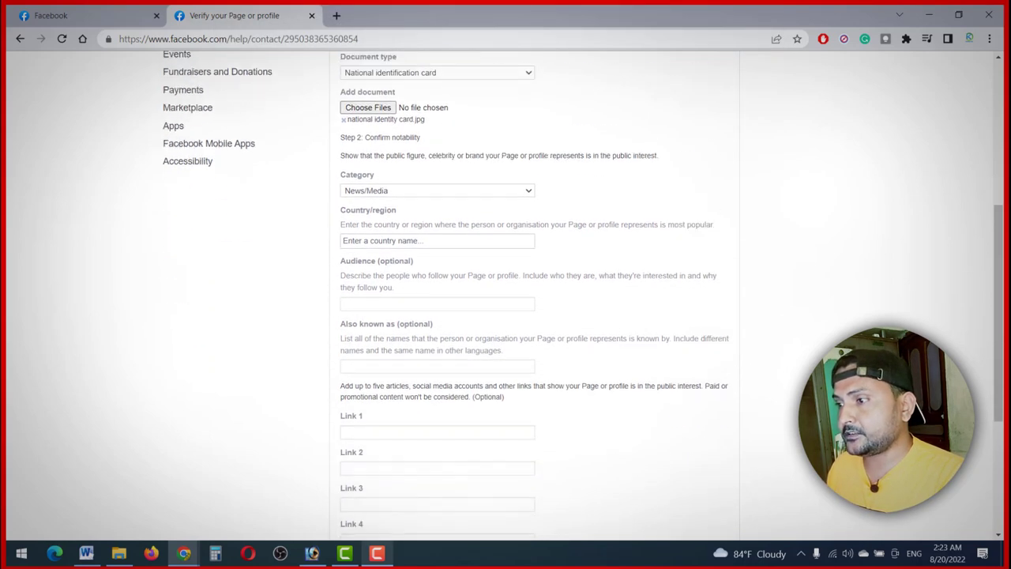
click(382, 192)
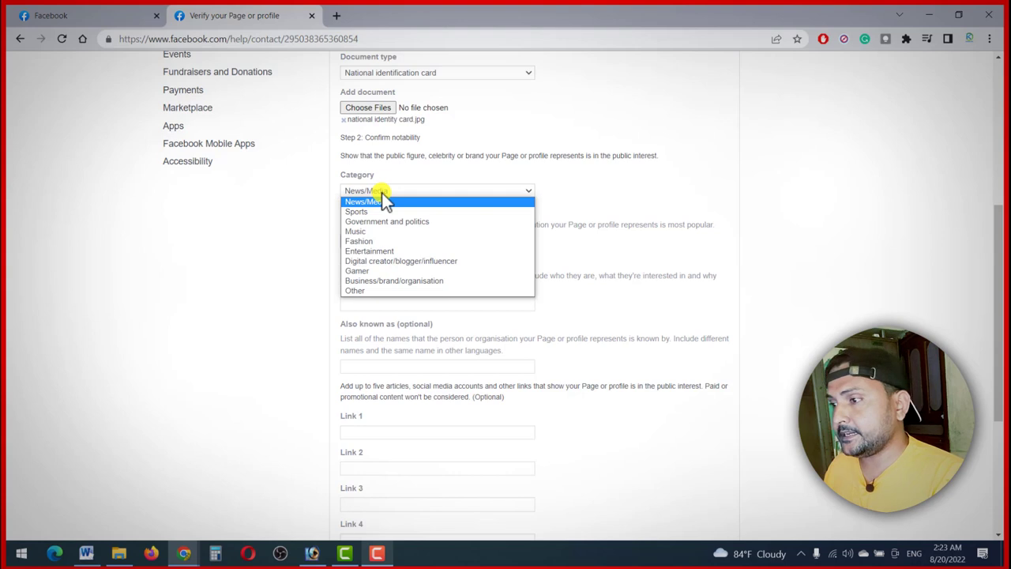
click(399, 261)
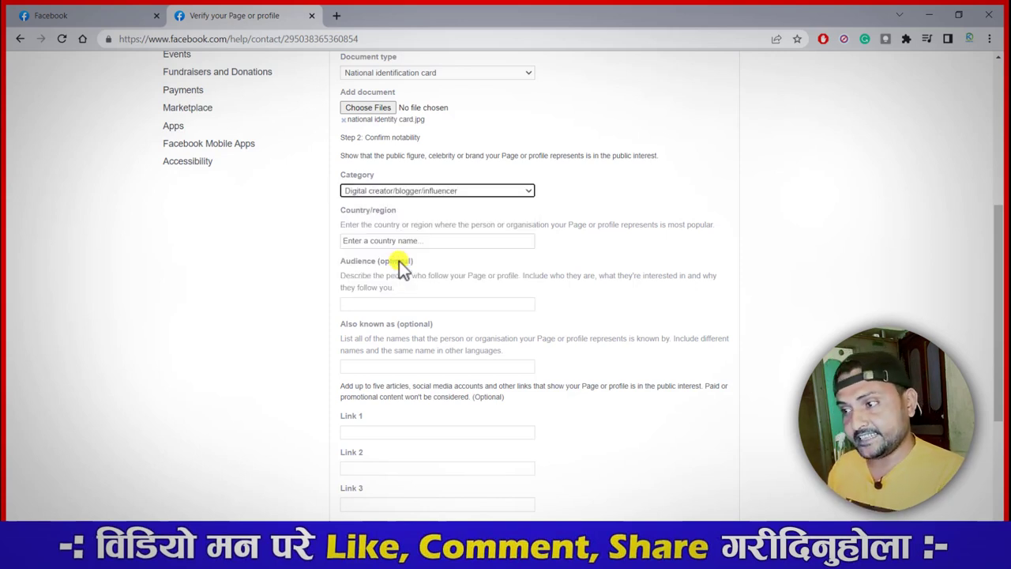
click(379, 241)
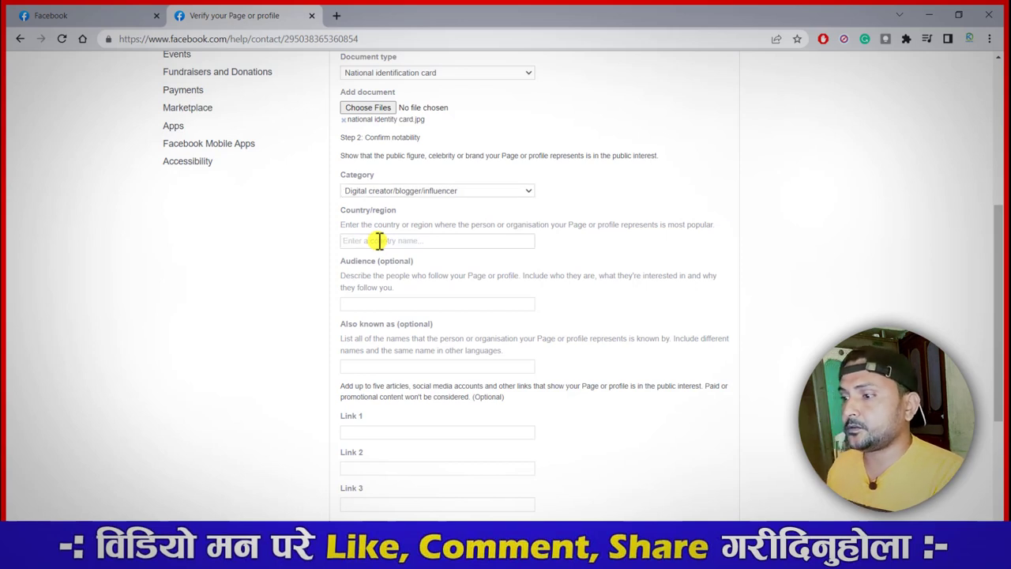
text(nepal)
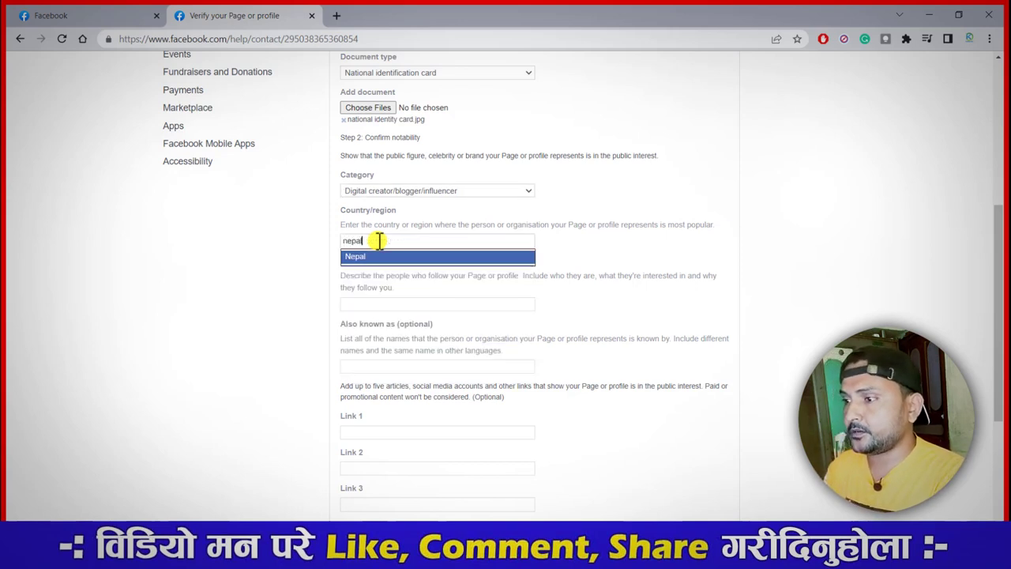
click(371, 257)
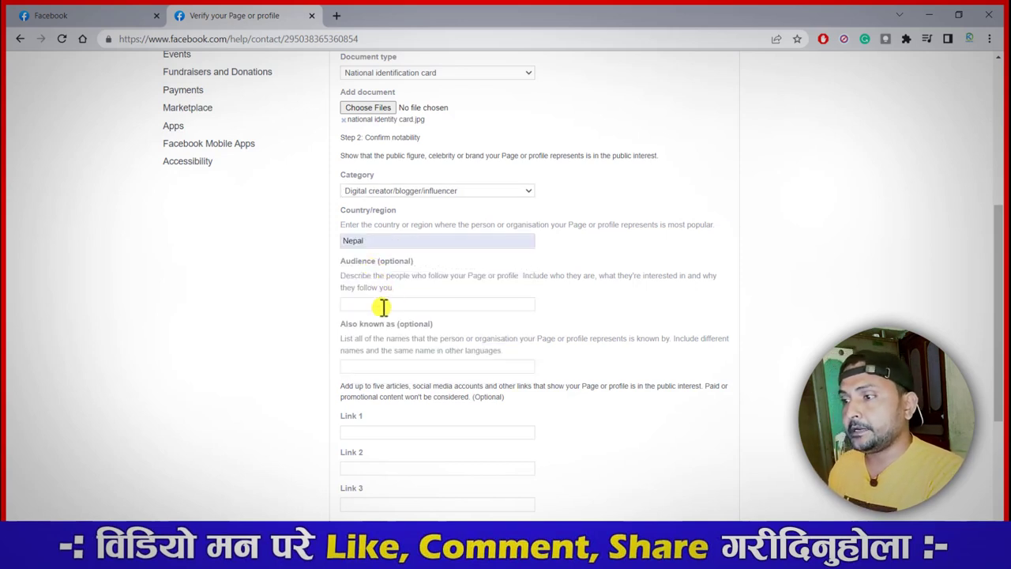
Paste the prepared content-creator description into the Audience field and enter the page owner's name under Also known as.
click(382, 308)
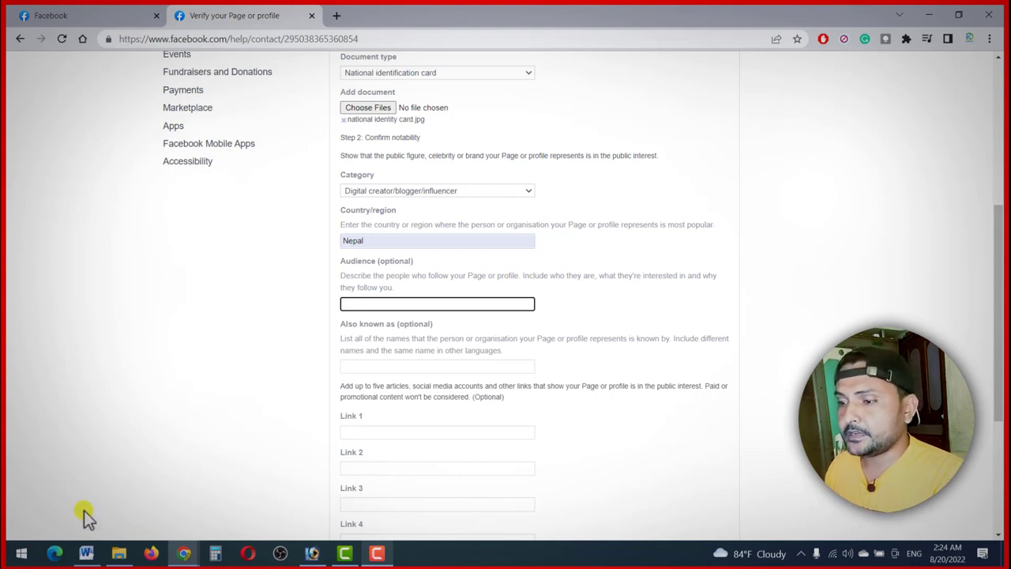
key(ctrl+v)
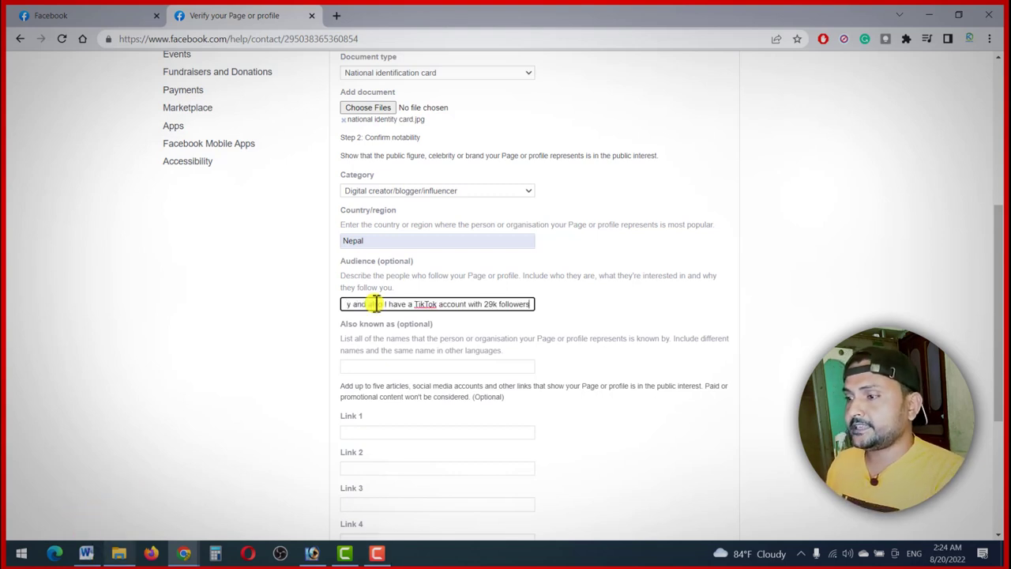
drag(372, 303, 197, 306)
click(223, 338)
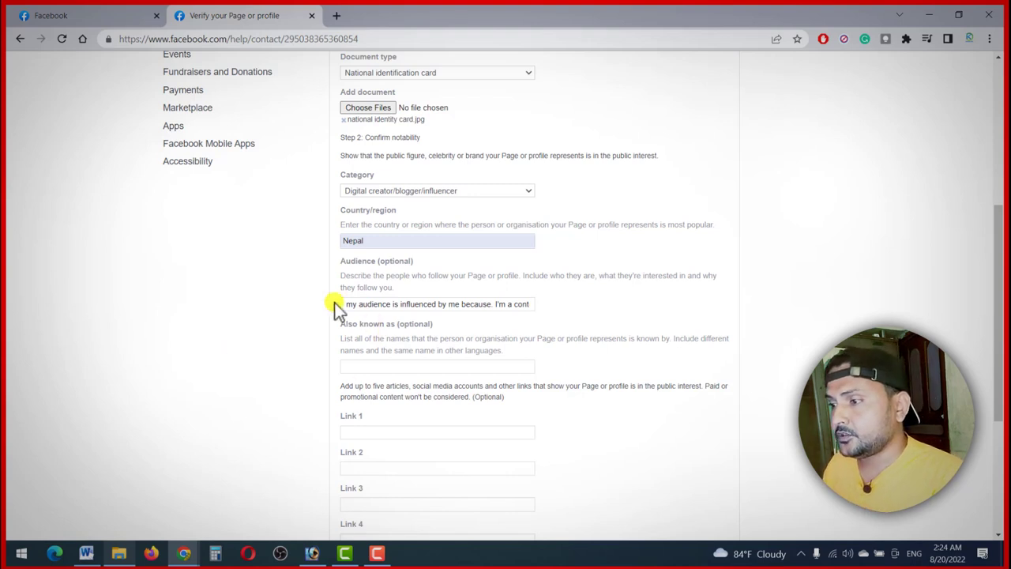
click(379, 366)
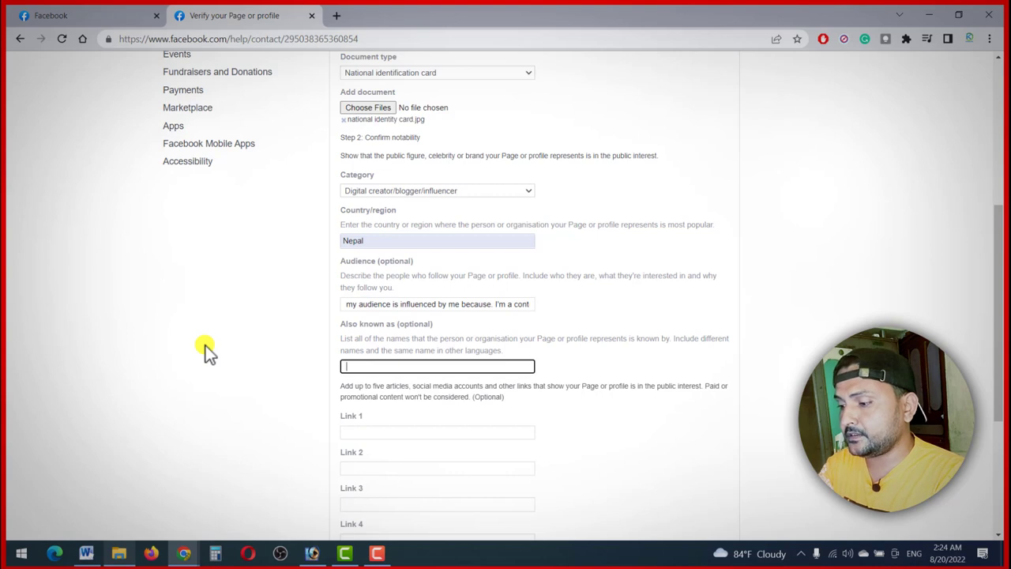
text(khursid beg)
scroll(227, 363, down, 3)
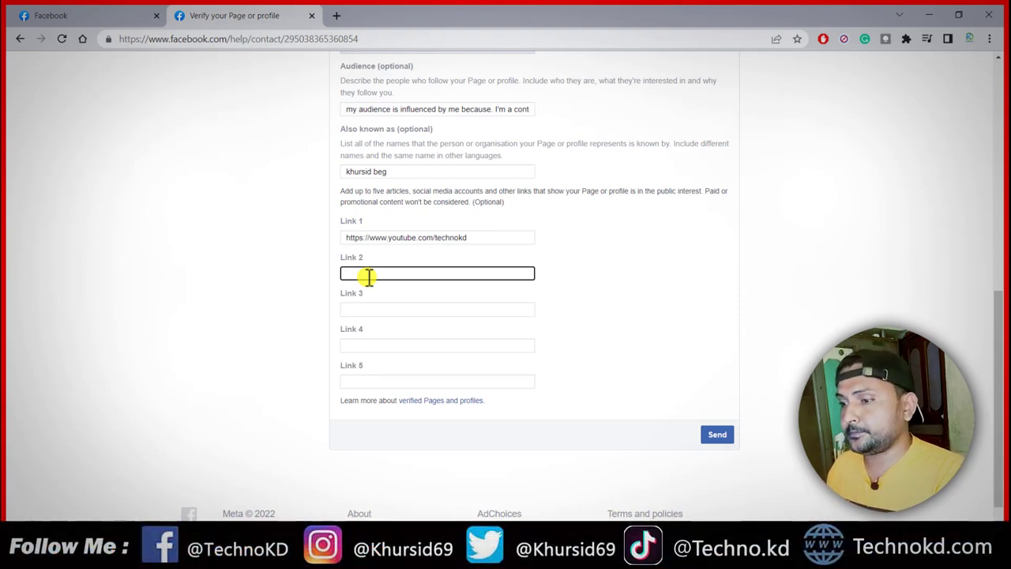
click(354, 311)
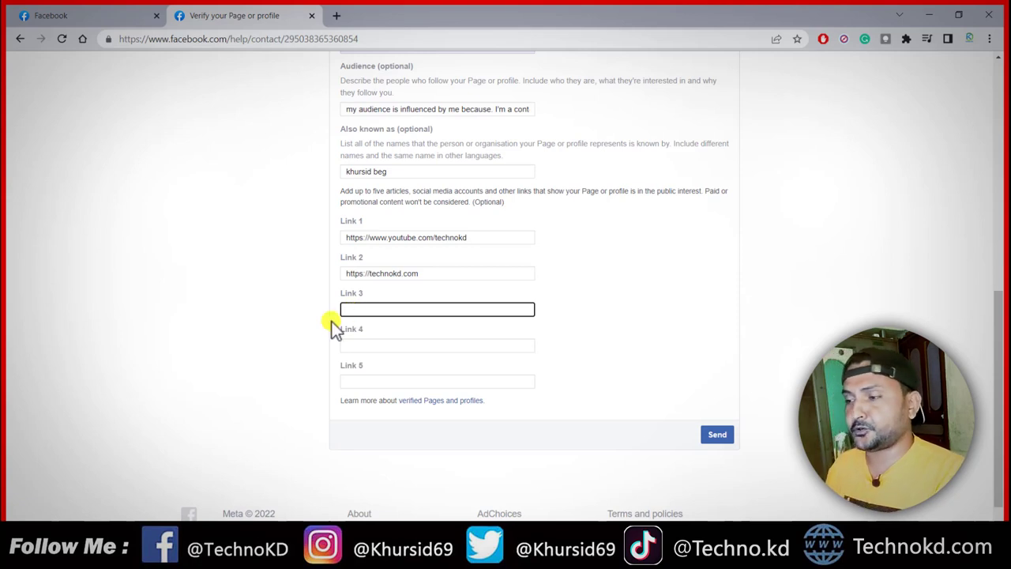
text(https://www.tiktok.com/@techno.kd)
click(352, 348)
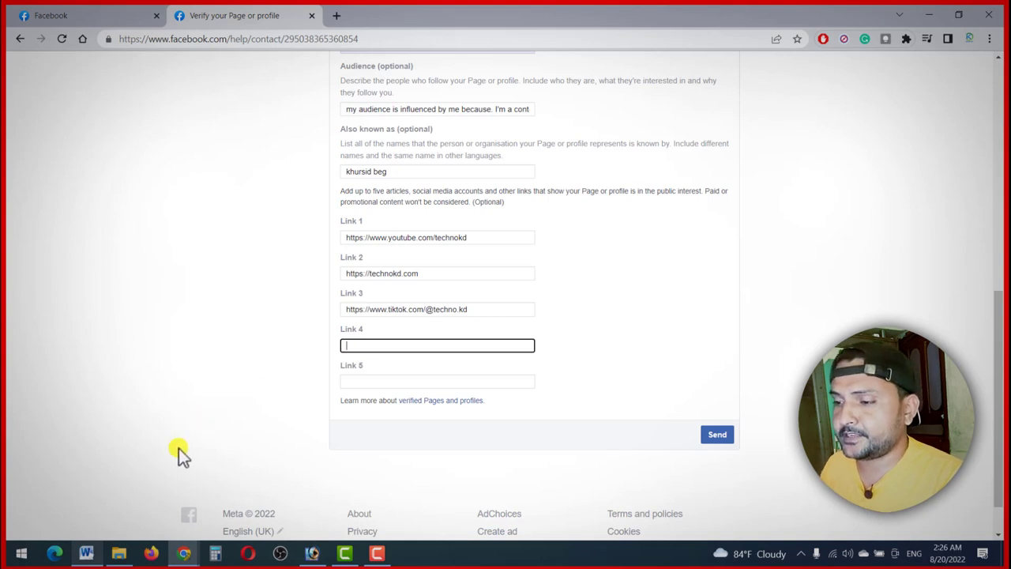
text(https://www.instagram.com/khursid69)
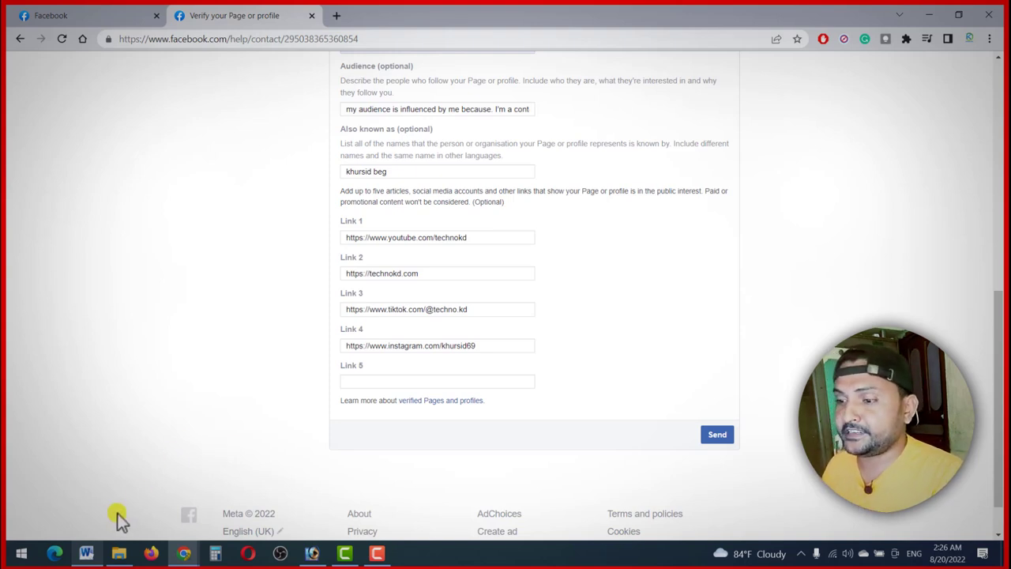
key(ctrl+v)
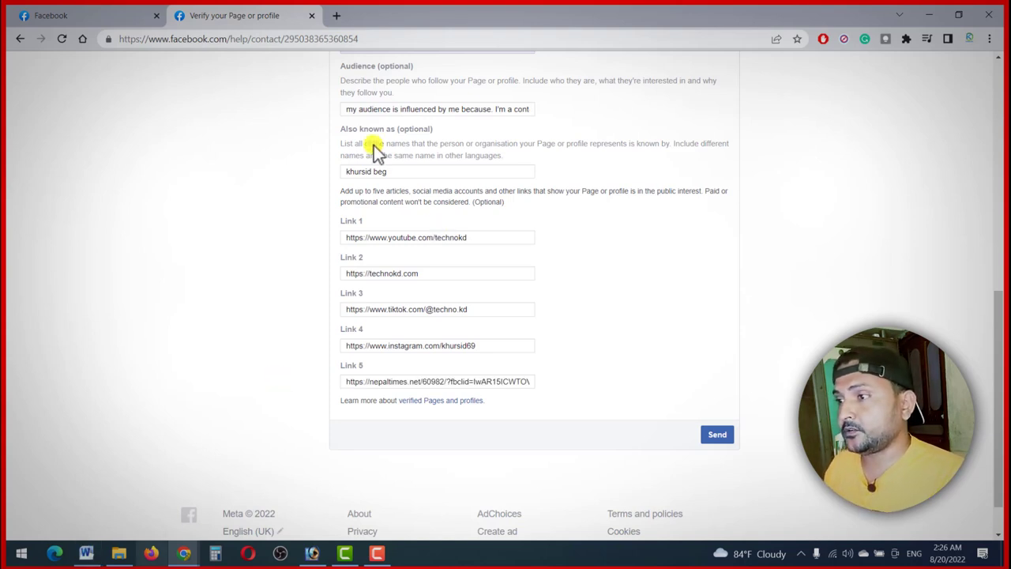
Review the completed form, checking the audience description, the five links and the other entries.
drag(350, 108, 168, 86)
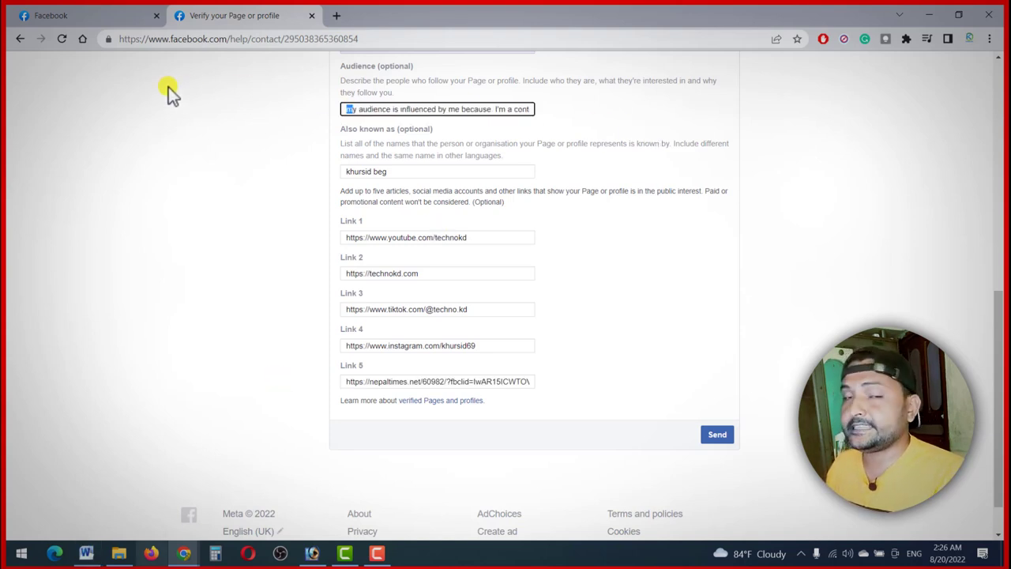
click(167, 110)
scroll(201, 196, up, 1)
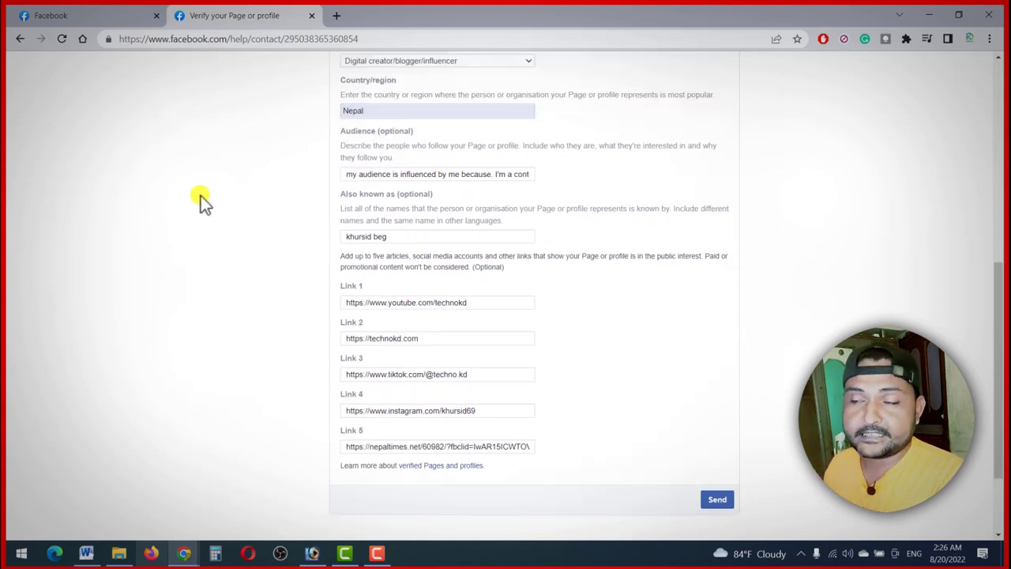
drag(337, 286, 538, 481)
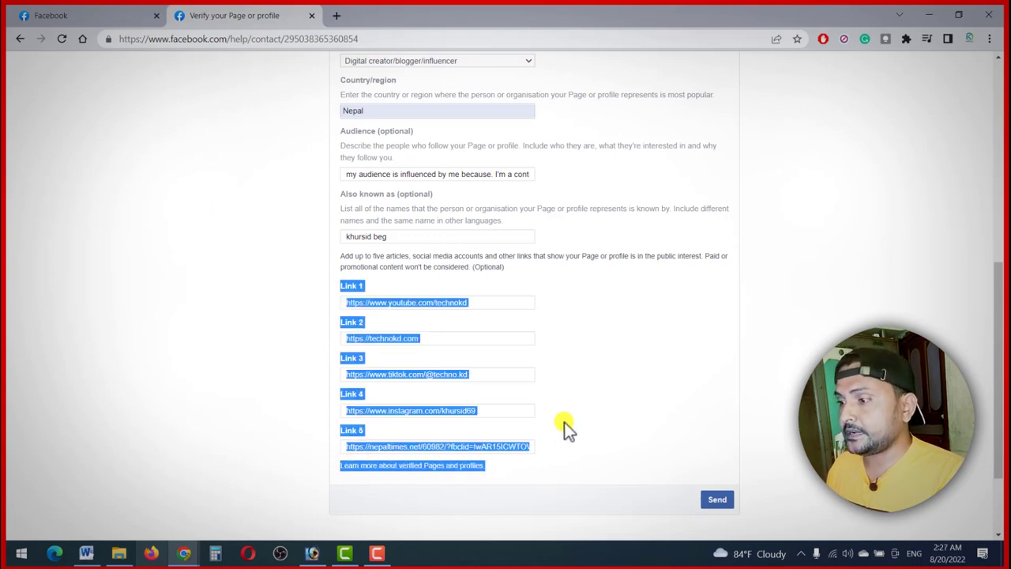
click(293, 369)
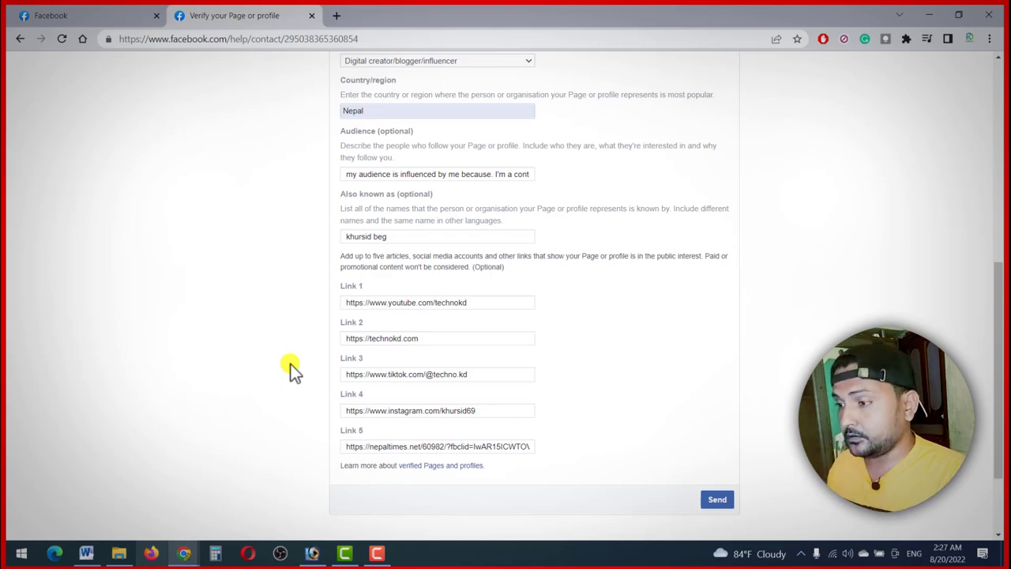
scroll(561, 374, up, 4)
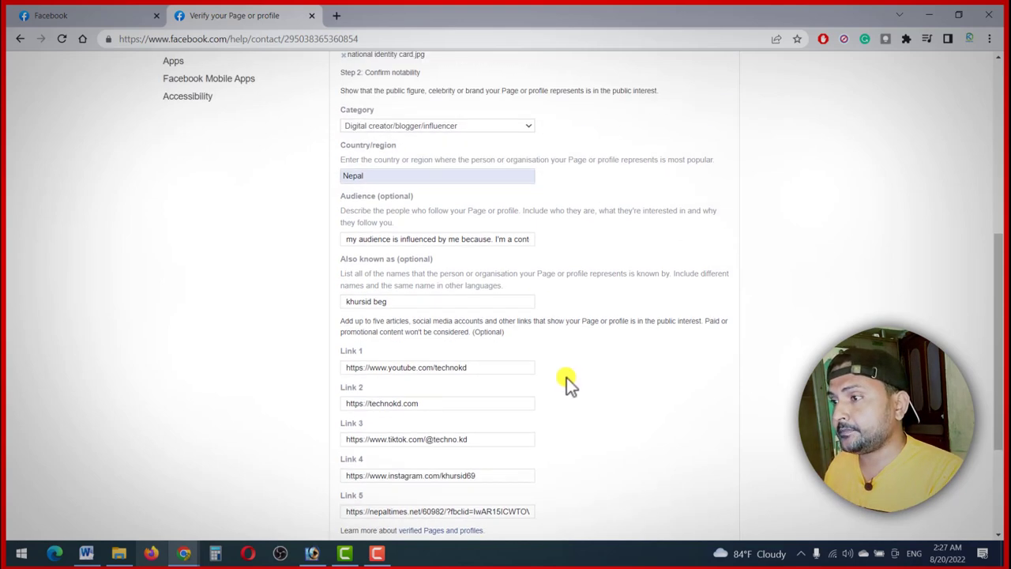
scroll(567, 377, up, 2)
scroll(566, 378, down, 8)
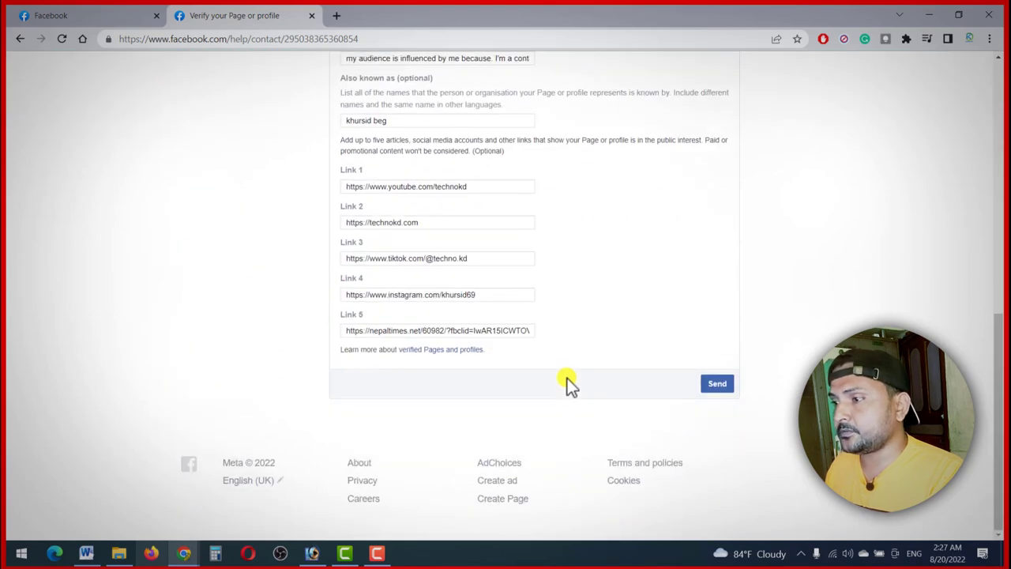
Submit the verification request and look through the submitted details in the support message.
click(716, 387)
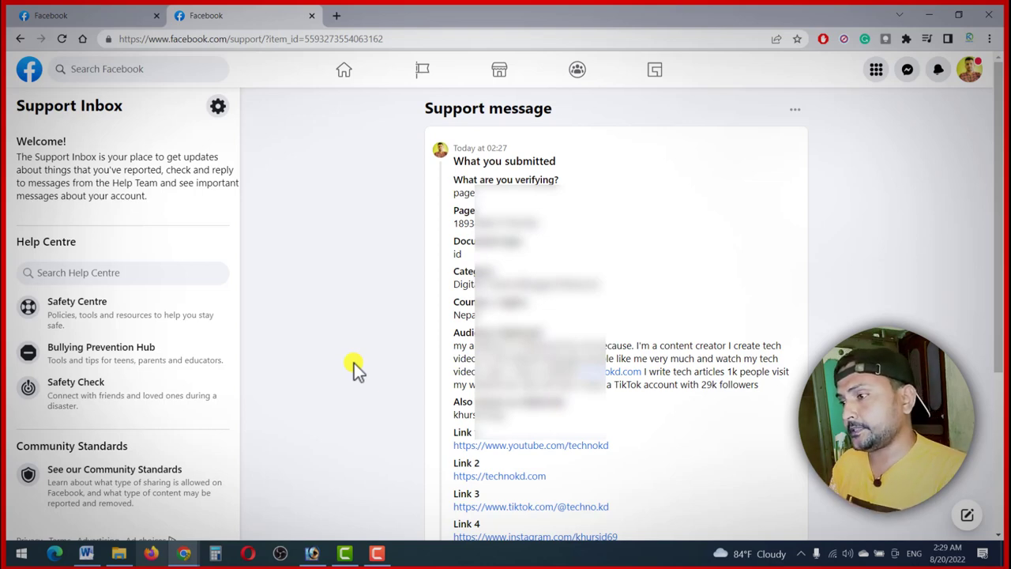
scroll(357, 365, down, 4)
scroll(358, 366, up, 4)
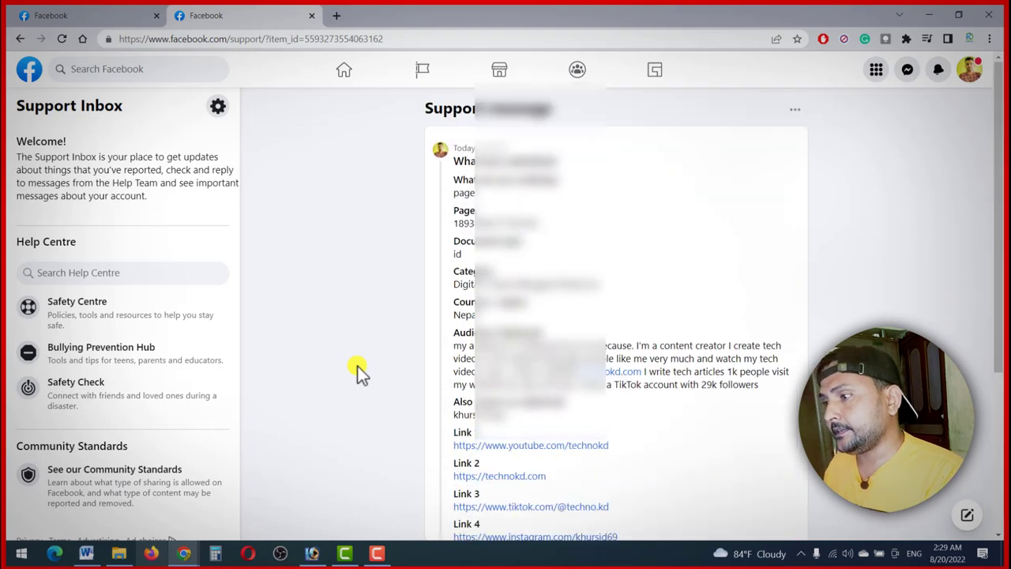
scroll(367, 364, down, 4)
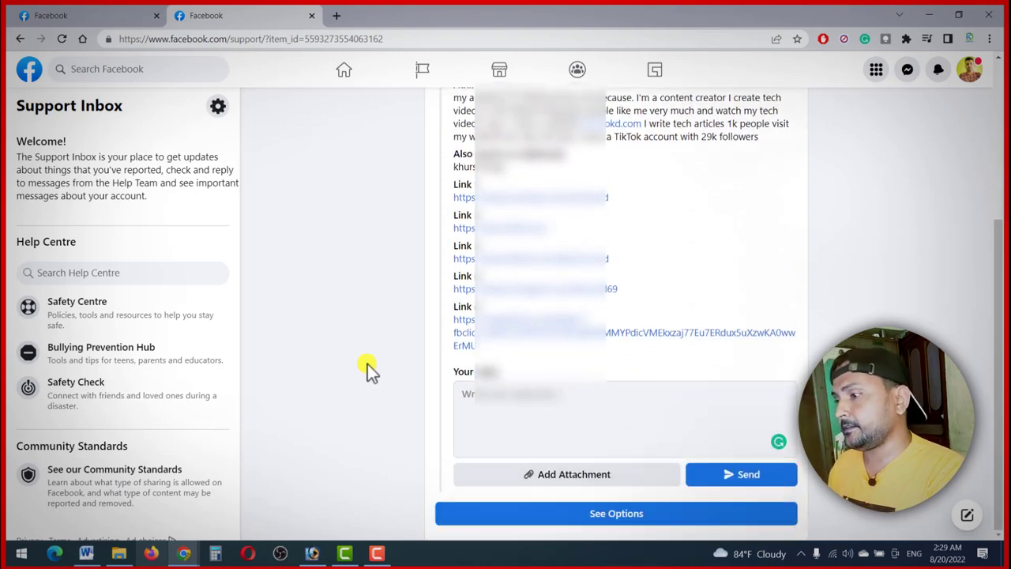